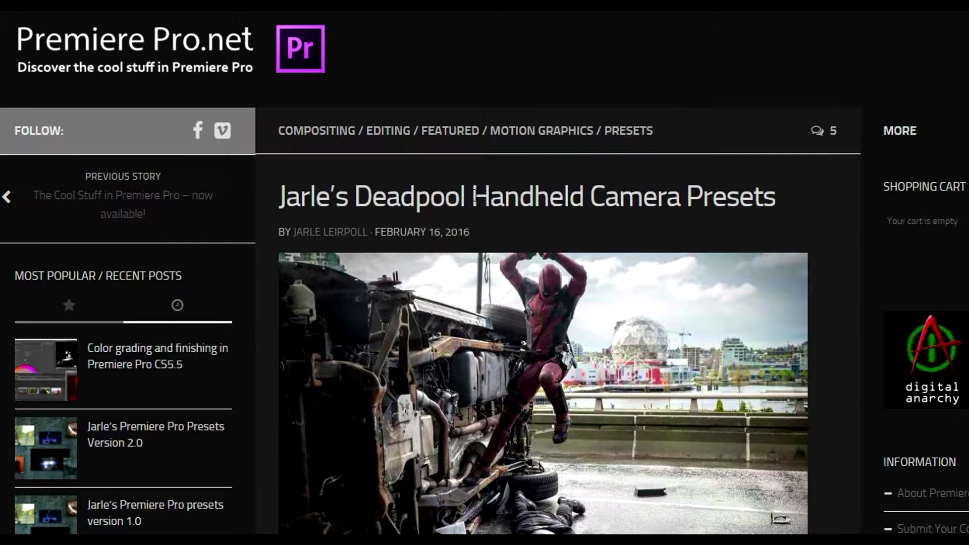
Leave Chrome for Explorer and open the extracted Deadpool_Camera_Shake folder in Downloads\Compressed
scroll(963, 211, "down", 6)
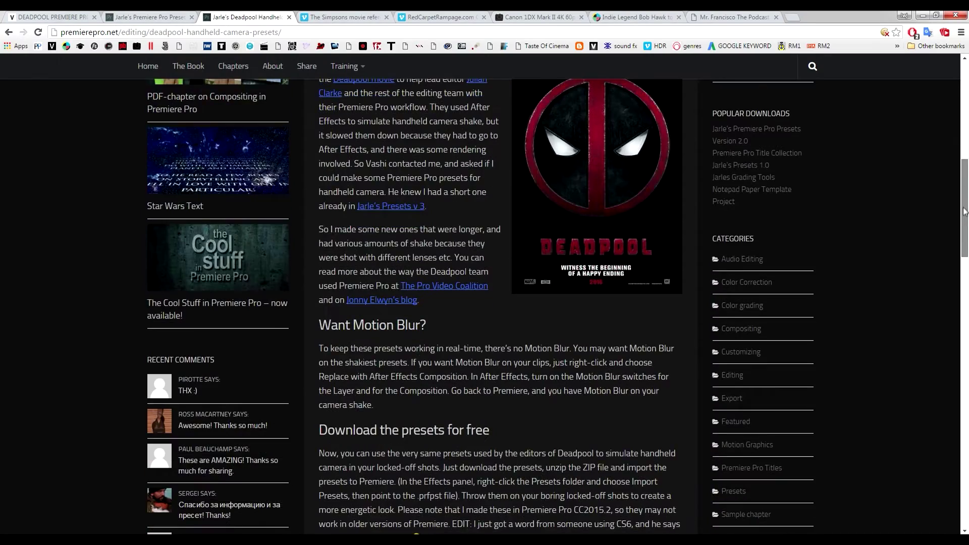
scroll(964, 211, "down", 4)
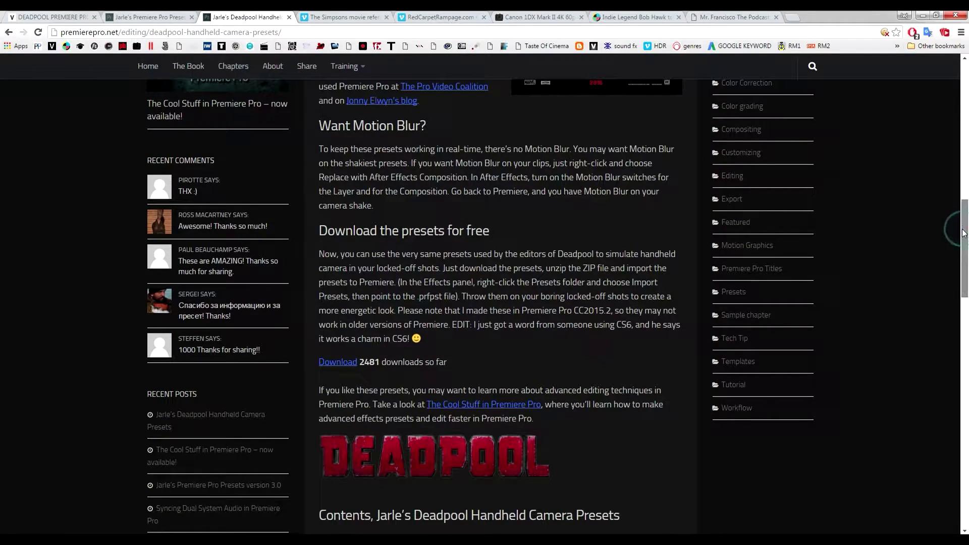
left_click_drag(963, 233, 966, 248)
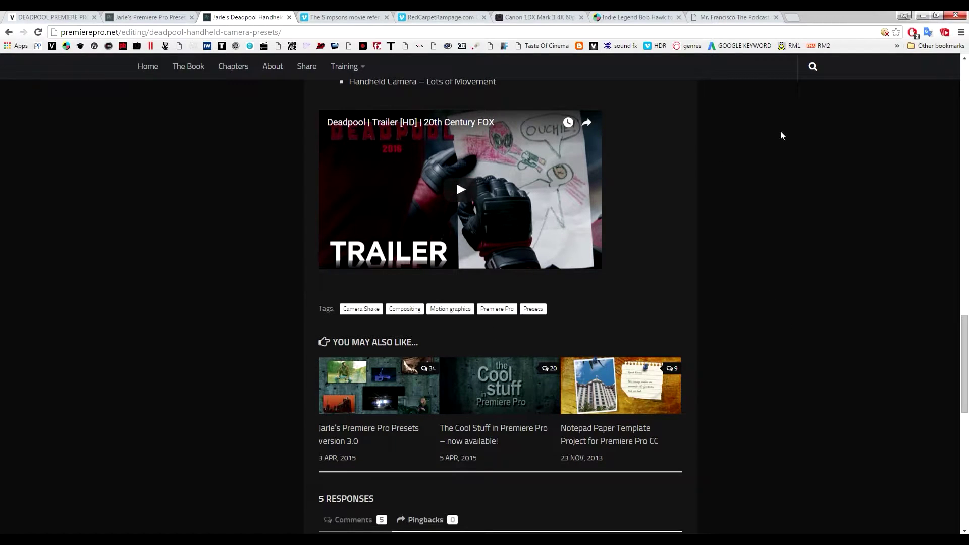
left_click(921, 18)
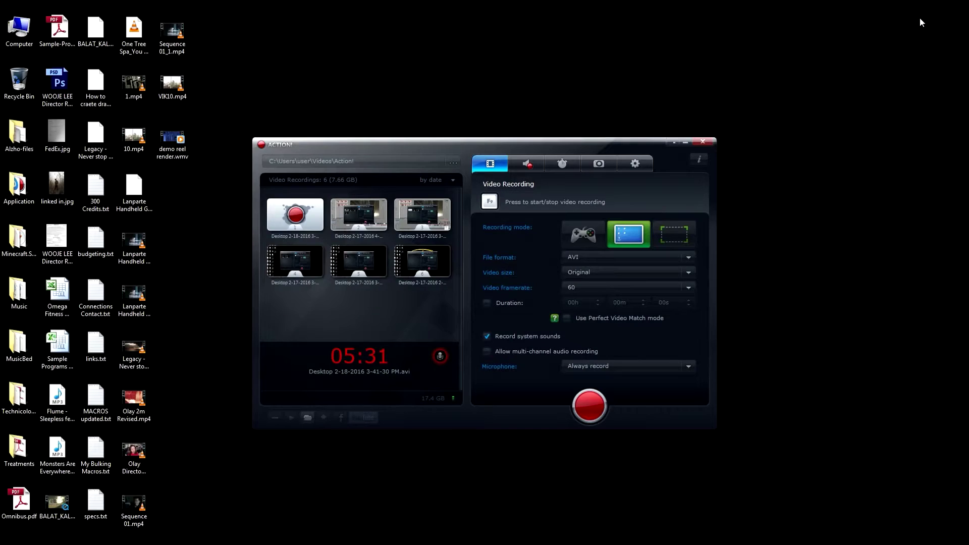
left_click(682, 150)
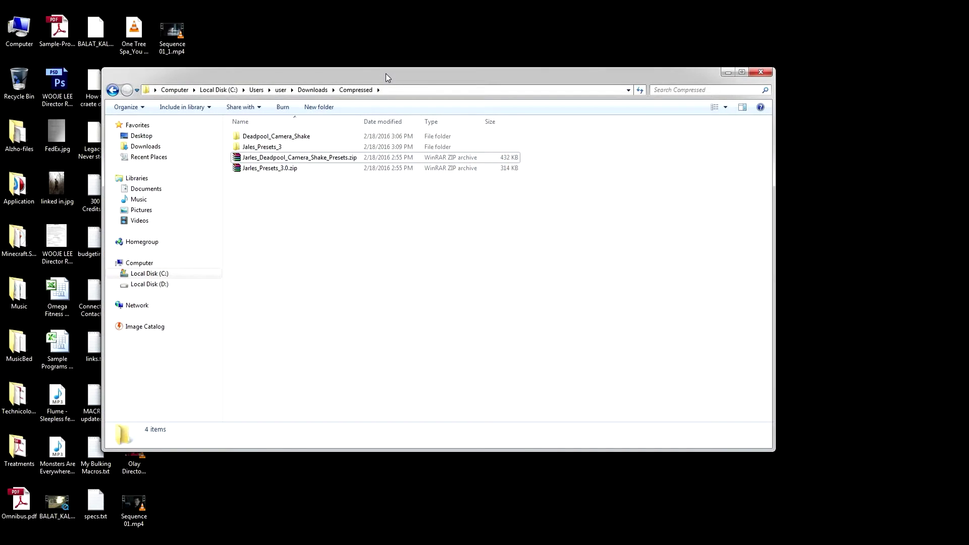
left_click_drag(386, 73, 501, 98)
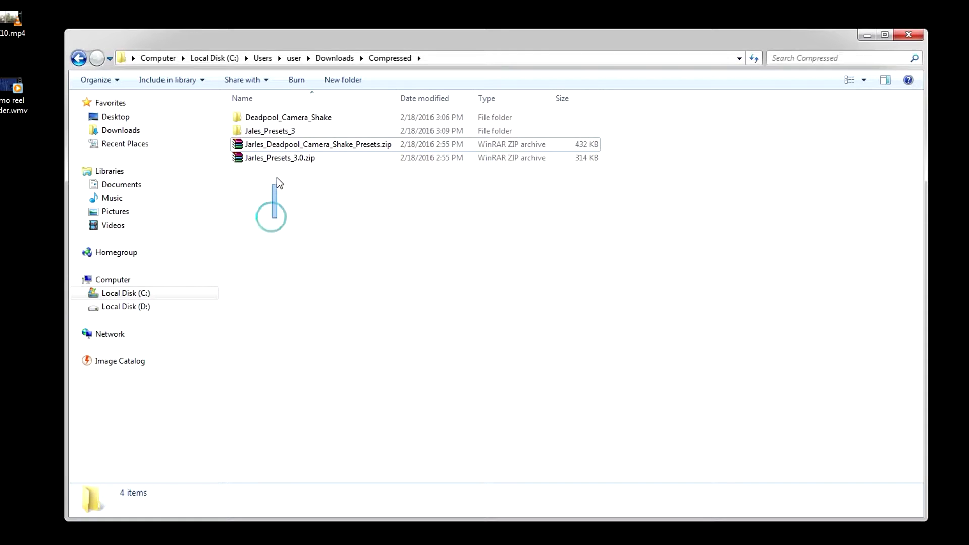
left_click_drag(277, 177, 281, 208)
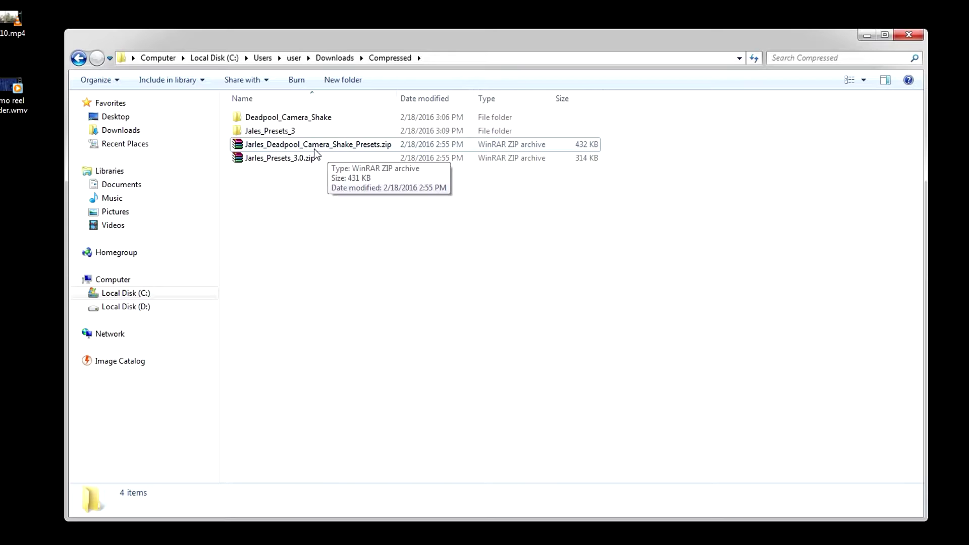
double_click(291, 119)
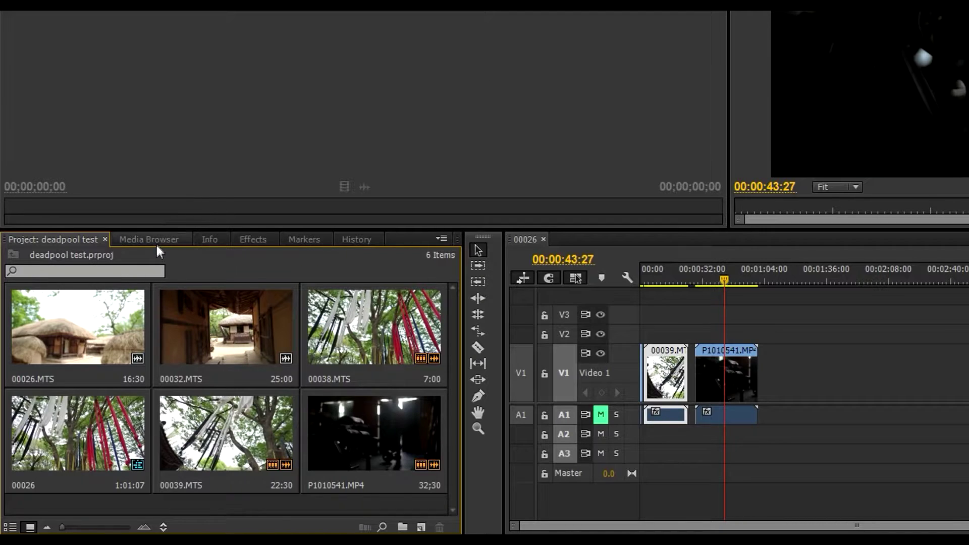
Import Jarle's Deadpool Camera Shake Presets.prfpset from Downloads\Compressed\Deadpool_Camera_Shake into Effects Presets
left_click(255, 240)
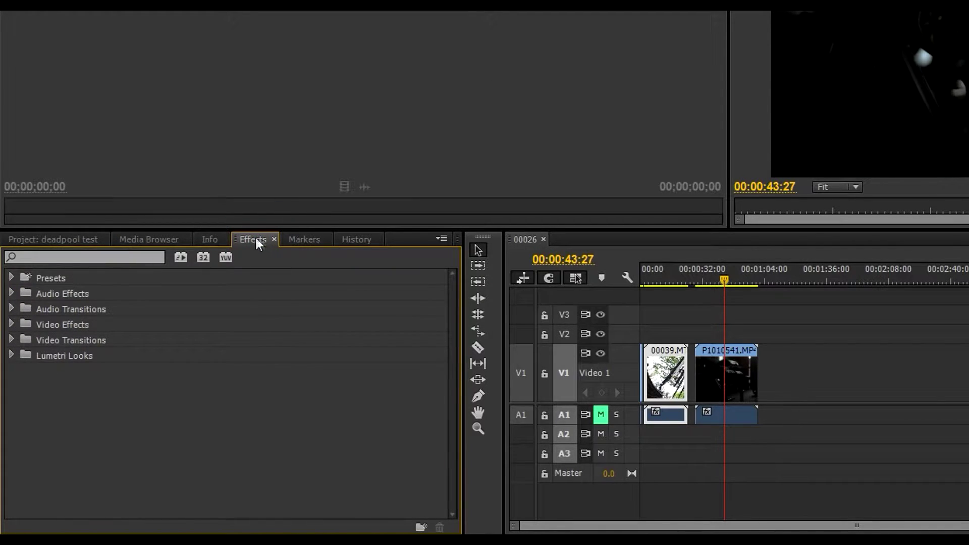
right_click(42, 286)
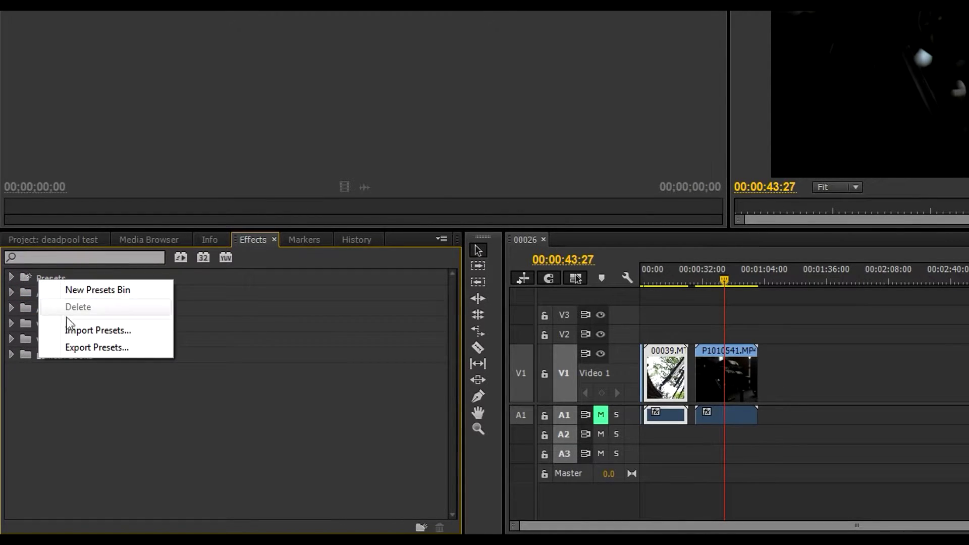
left_click(73, 331)
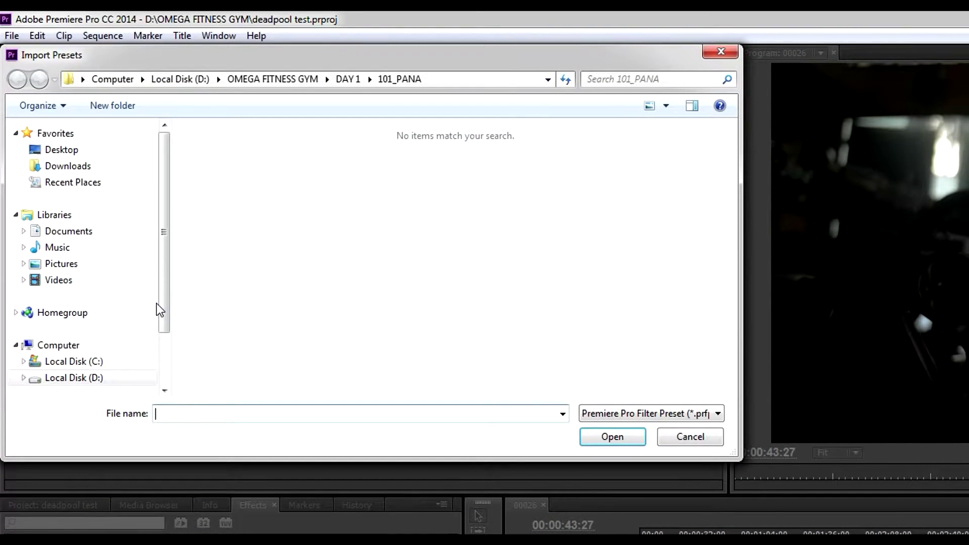
left_click_drag(160, 310, 165, 231)
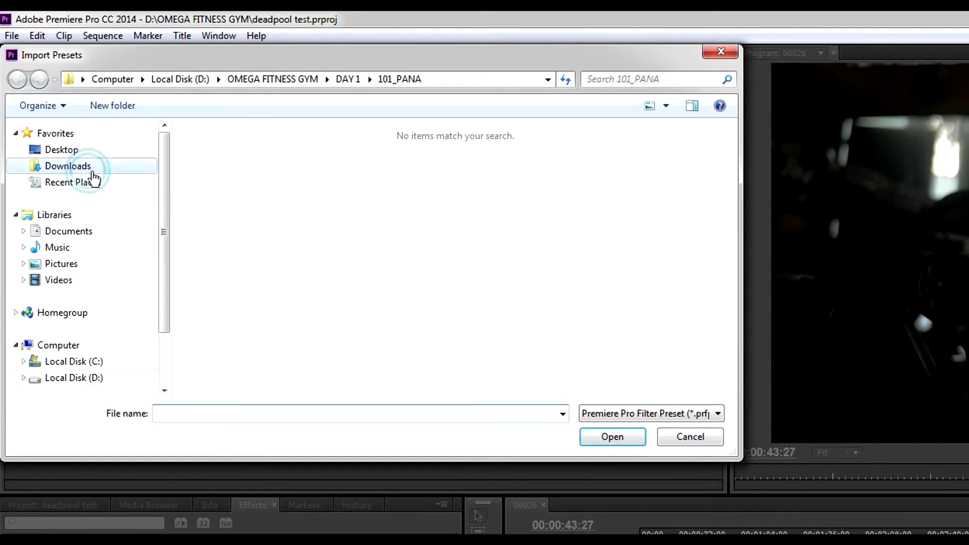
left_click(91, 167)
double_click(201, 188)
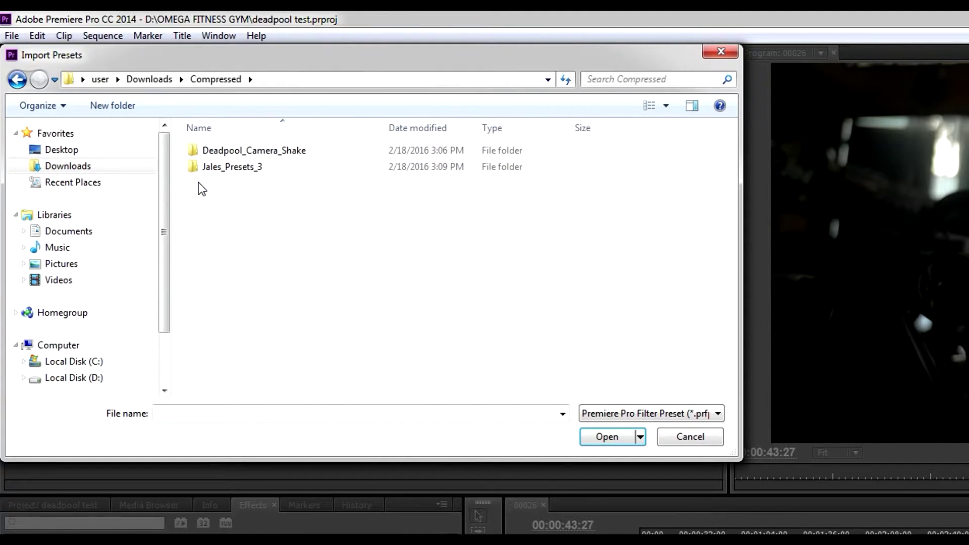
double_click(235, 153)
left_click(232, 151)
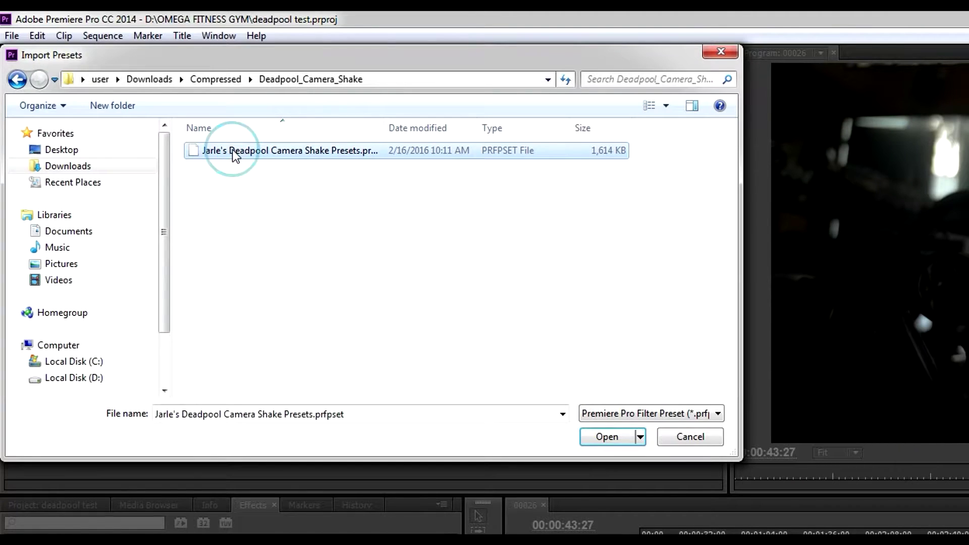
left_click(600, 435)
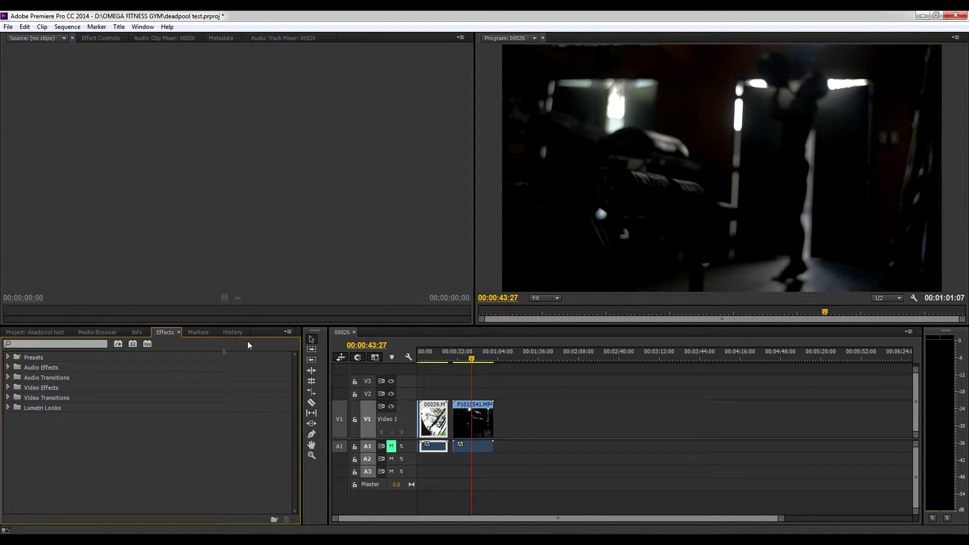
Expand Presets > Jarle's Deadpool Handheld Camera Presets and its For any footage and For oversized footage folders
left_click(7, 357)
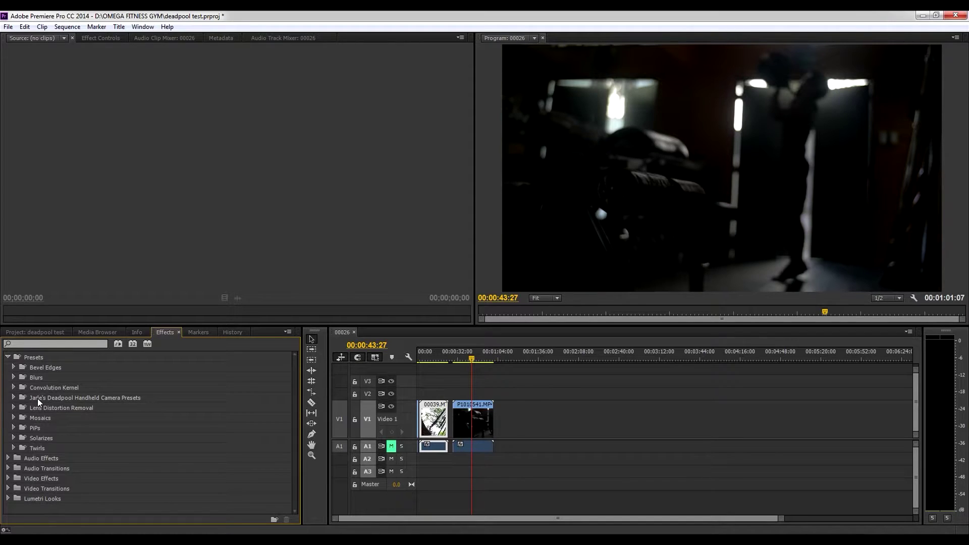
left_click(12, 399)
left_click(19, 407)
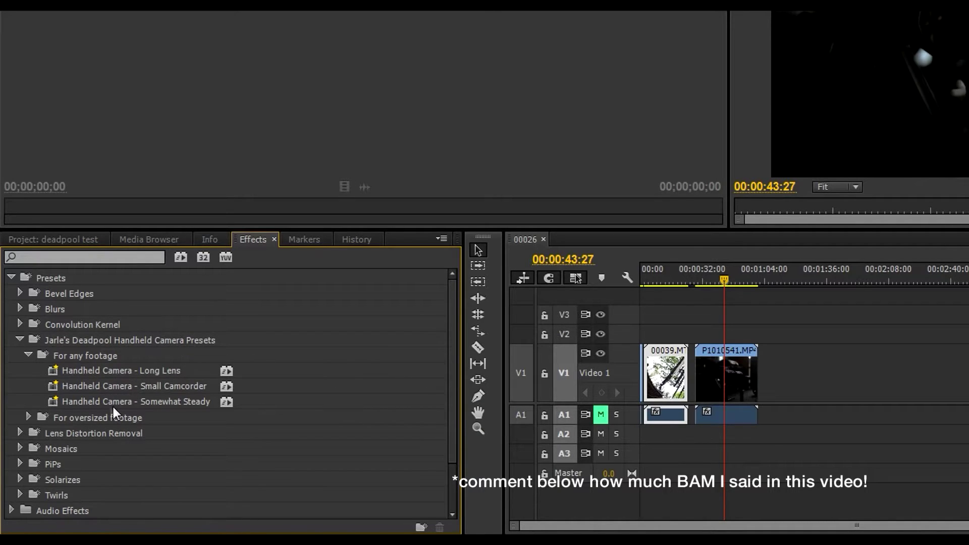
left_click(28, 416)
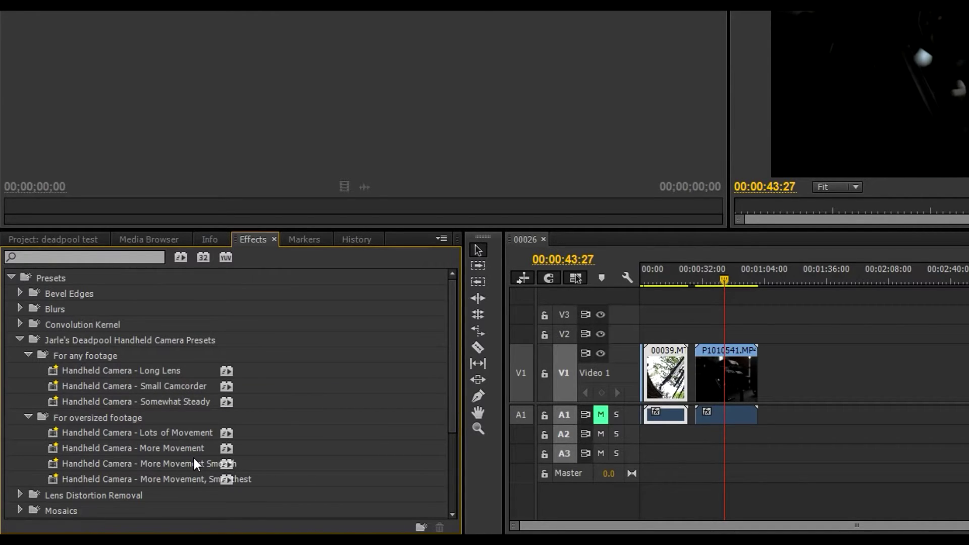
mouse_move(196, 462)
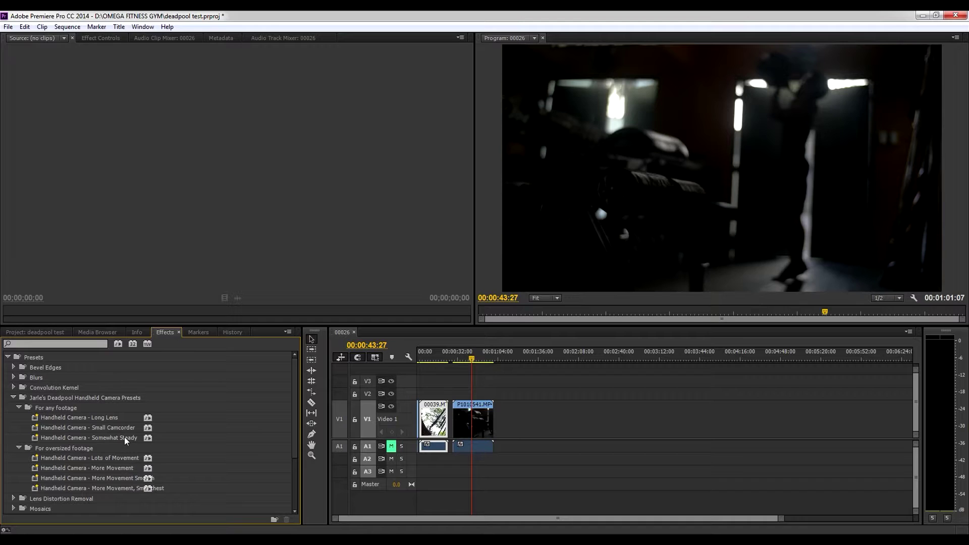
Apply Handheld Camera - Somewhat Steady to clip P1010541 and show its Motion properties in Effect Controls
left_click_drag(125, 440, 486, 423)
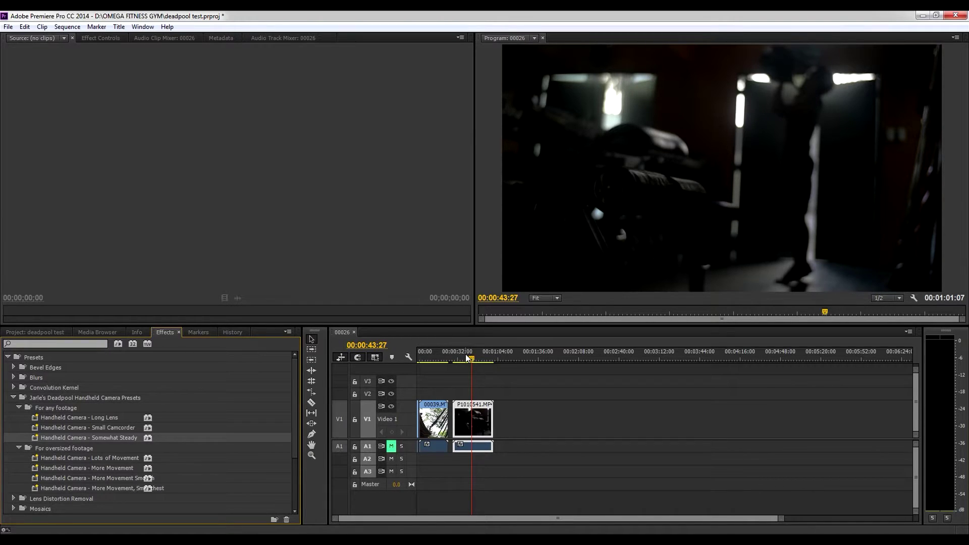
left_click(96, 39)
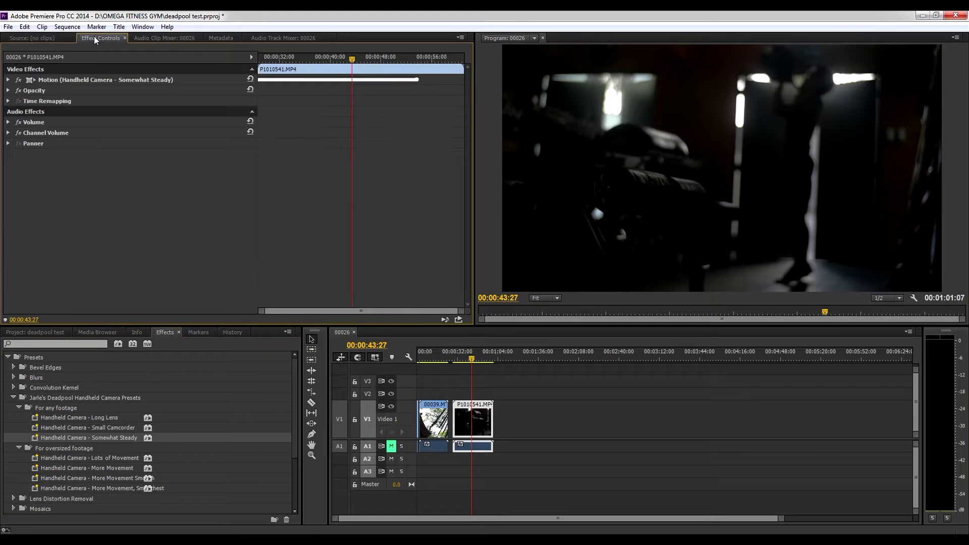
left_click(8, 80)
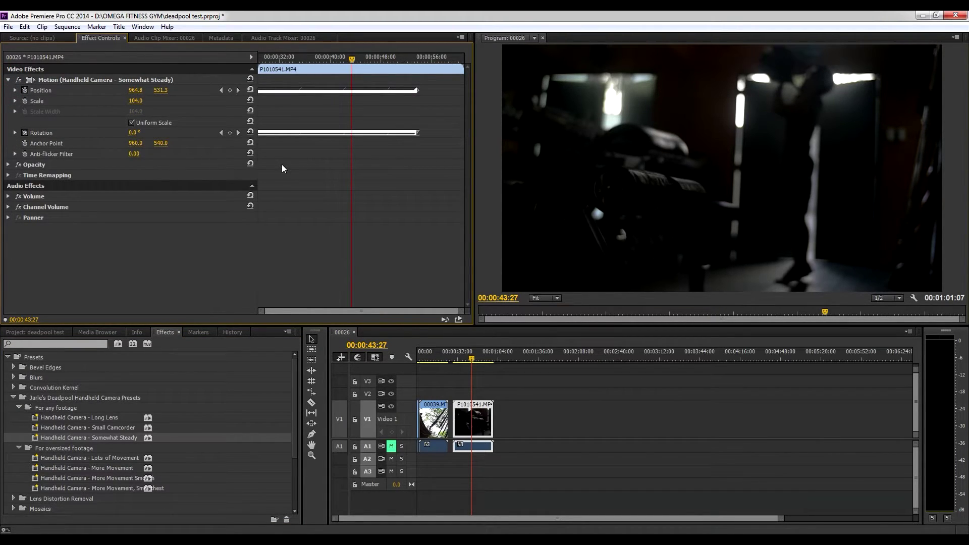
Play the shake from 00:00:31:34, then drop the Long Lens preset onto P1010541
left_click(457, 360)
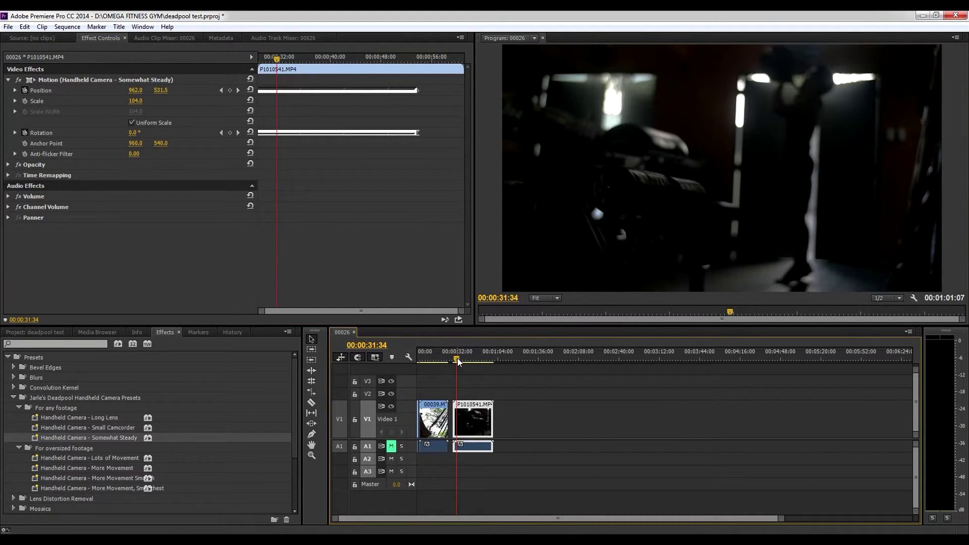
key("space")
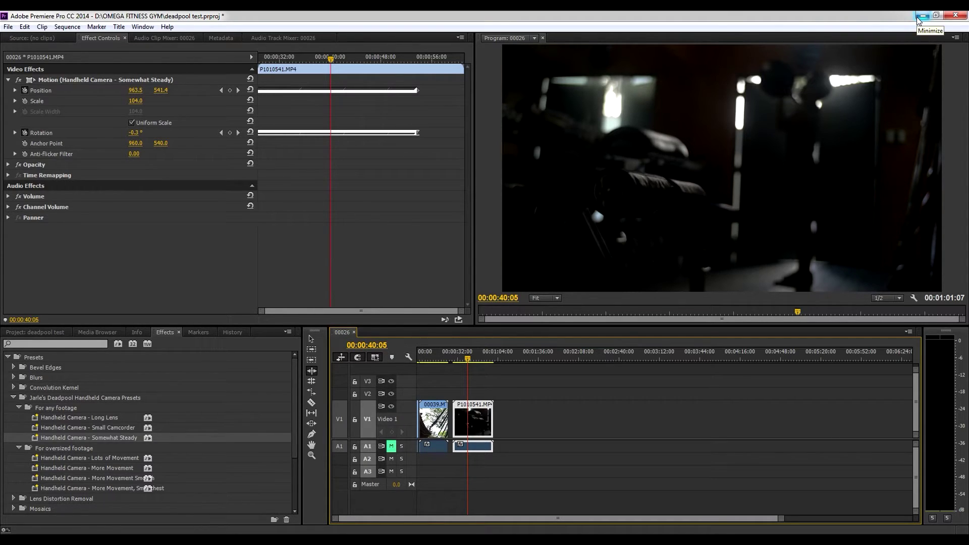
left_click_drag(116, 417, 470, 421)
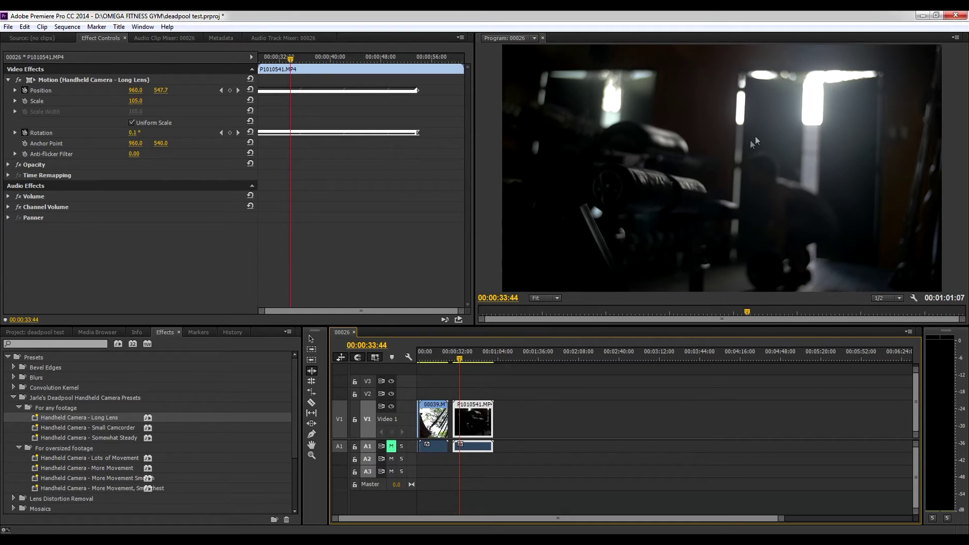
Review the Long Lens shake by scrubbing back and parking the playhead at 00:00:43:09
left_click_drag(552, 311, 484, 312)
left_click(481, 348)
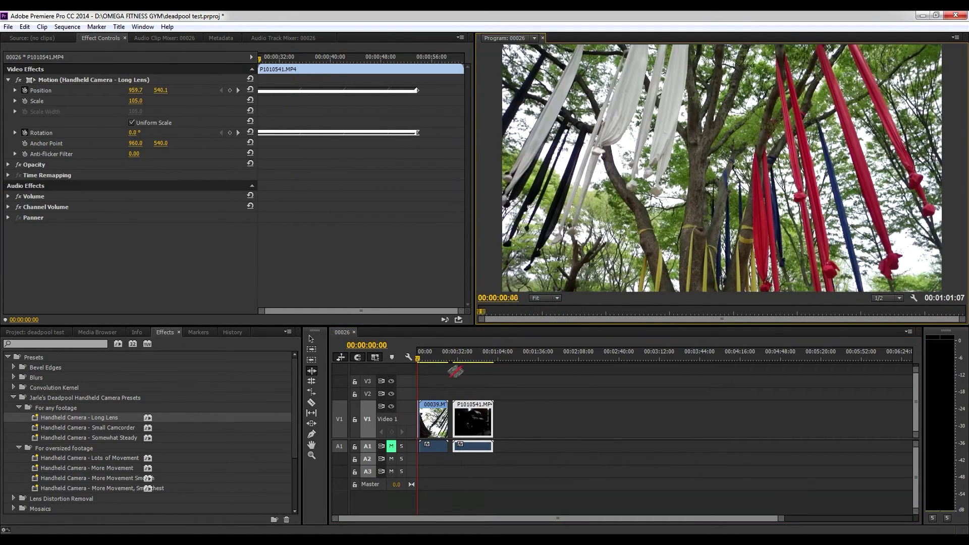
left_click(471, 353)
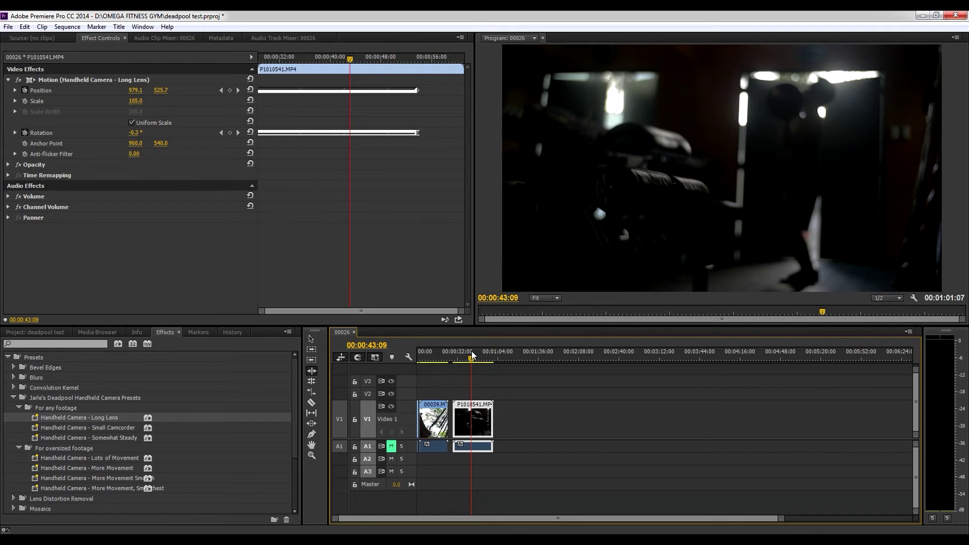
Minimize Premiere to return to the Deadpool_Camera_Shake folder in Explorer
left_click(919, 16)
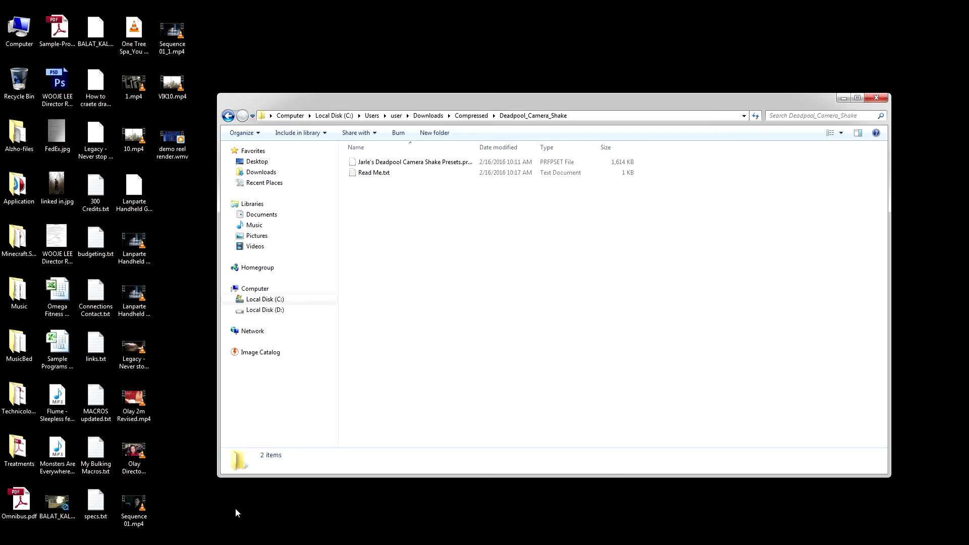